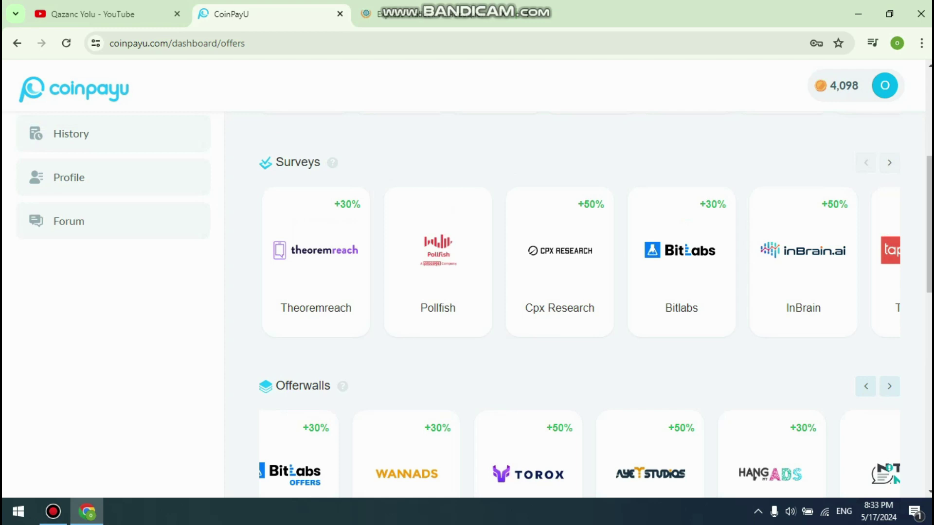
Step: Scroll back to the top of the Offers page to see the offer statistics and featured offers
scroll(574, 304, up, 5)
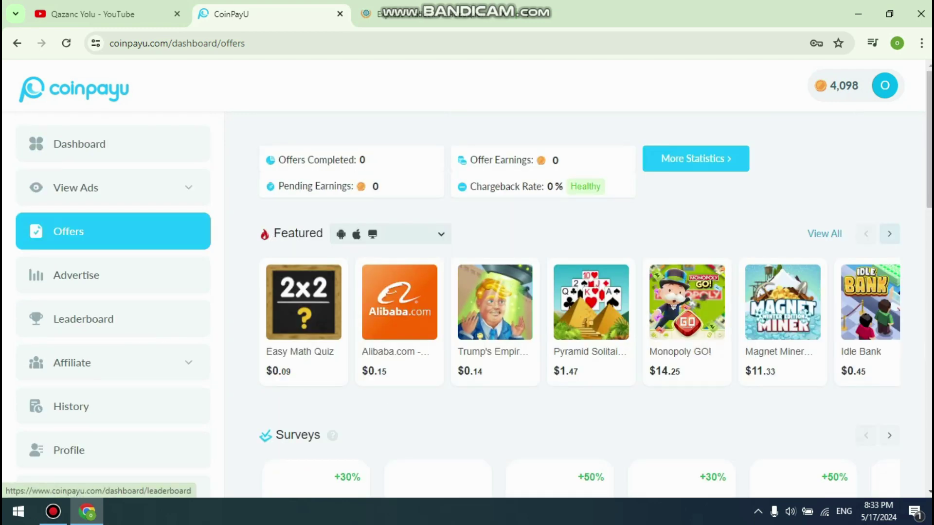
Step: Open the Leaderboard page and scroll through the affiliate and offer leaderboard cards and their prizes
click(83, 319)
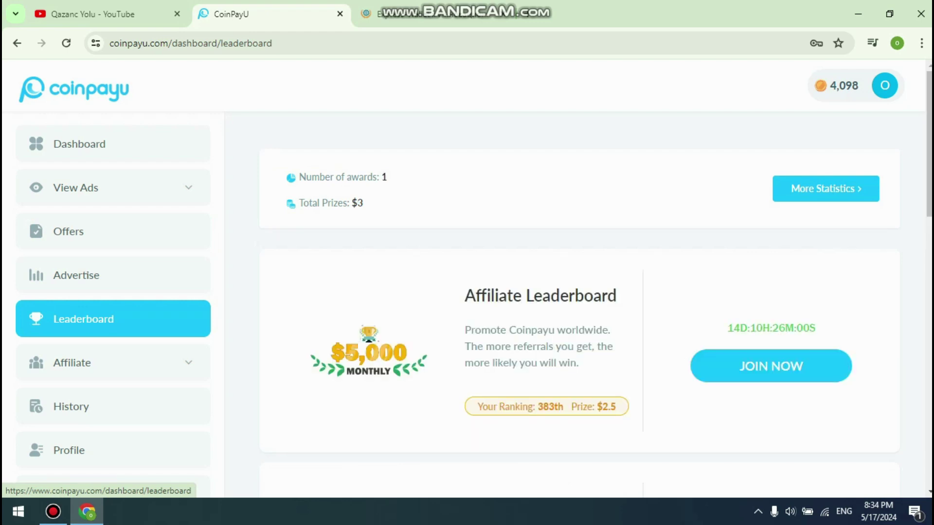
scroll(467, 284, down, 5)
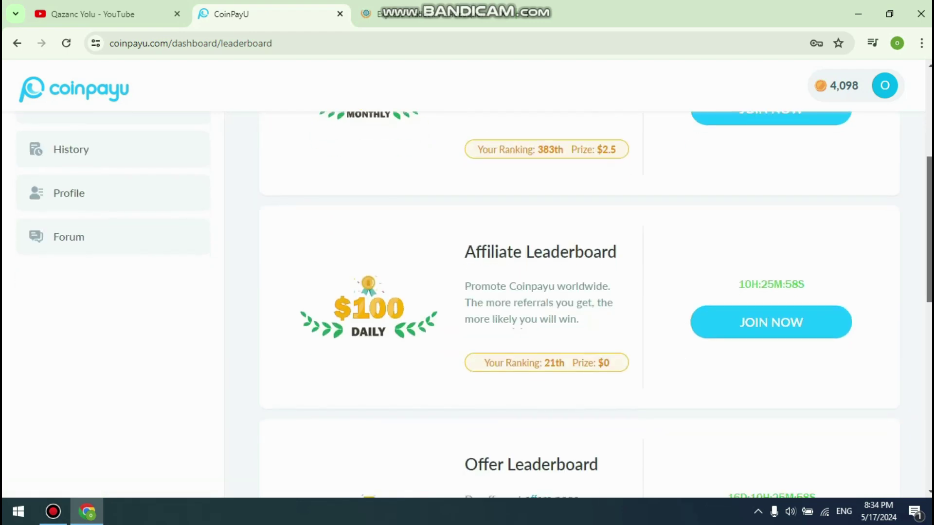
scroll(579, 305, down, 4)
scroll(579, 305, up, 2)
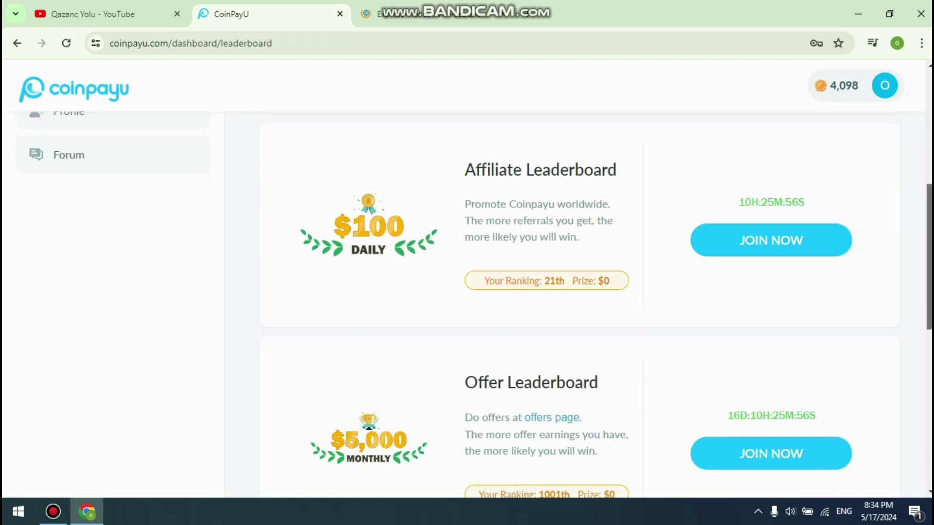
scroll(578, 305, down, 4)
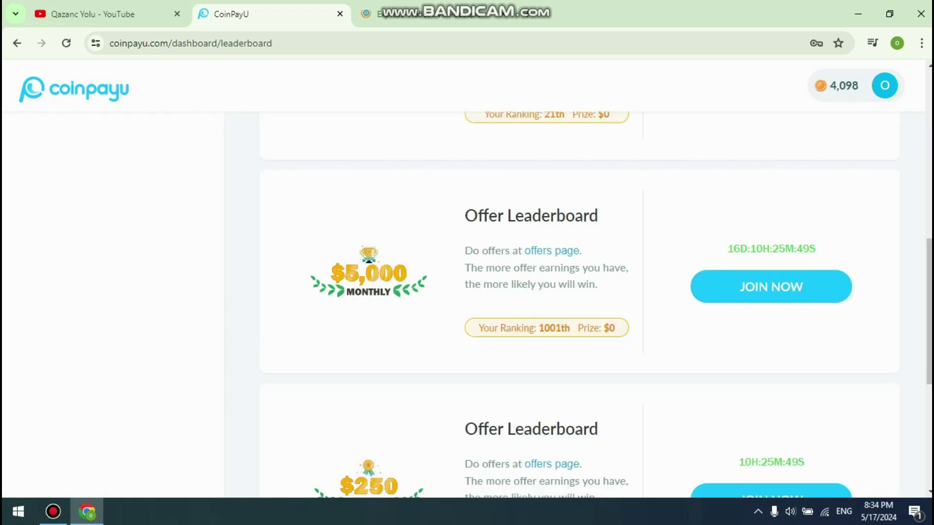
scroll(579, 305, down, 2)
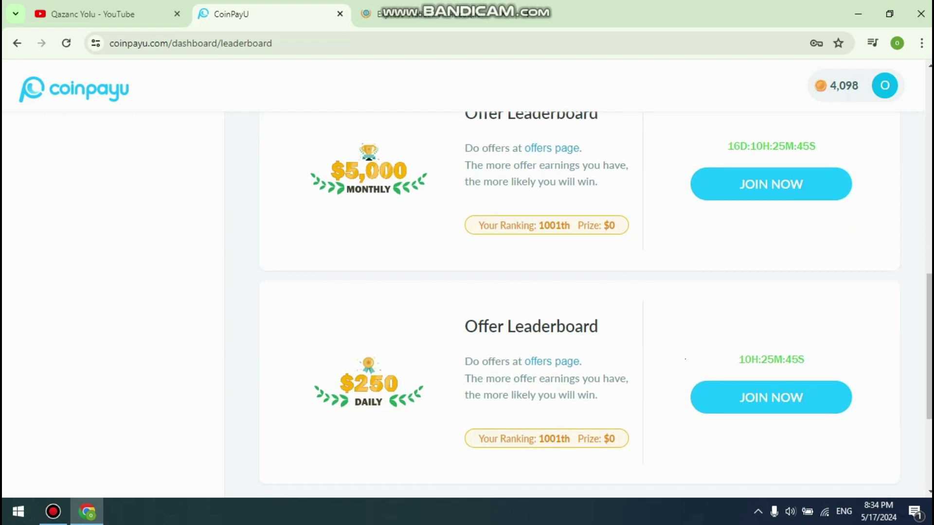
click(771, 183)
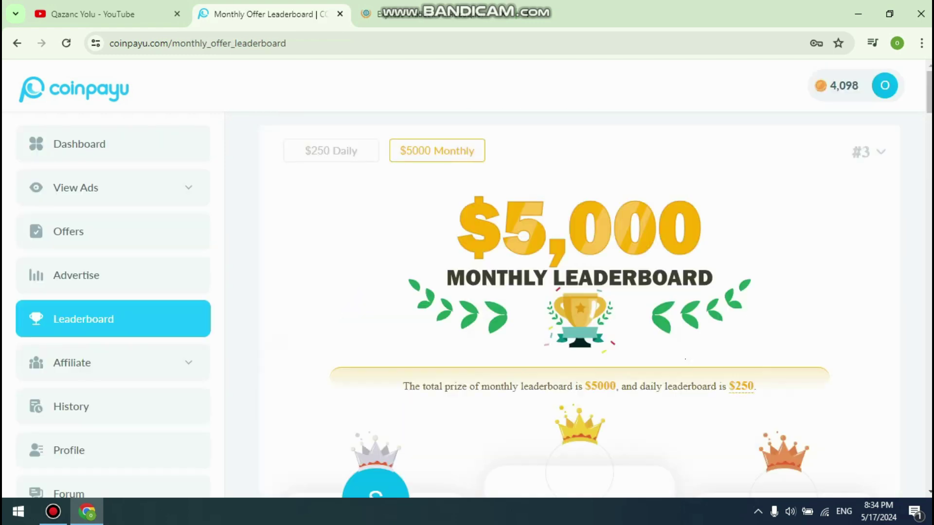
scroll(578, 301, down, 8)
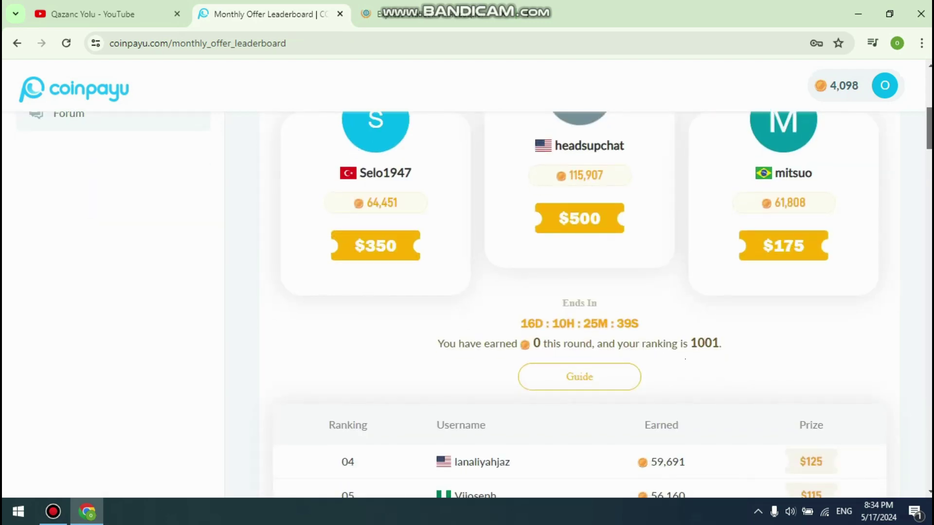
scroll(685, 359, up, 6)
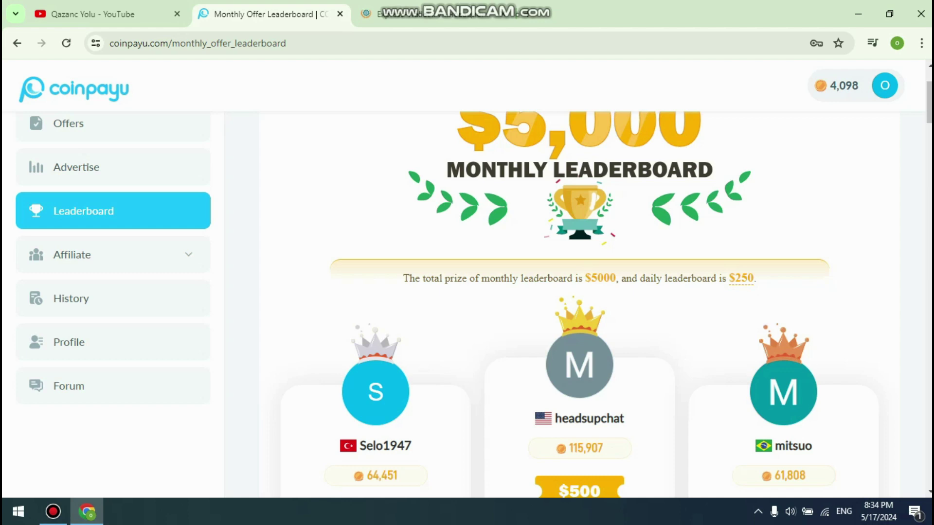
click(17, 43)
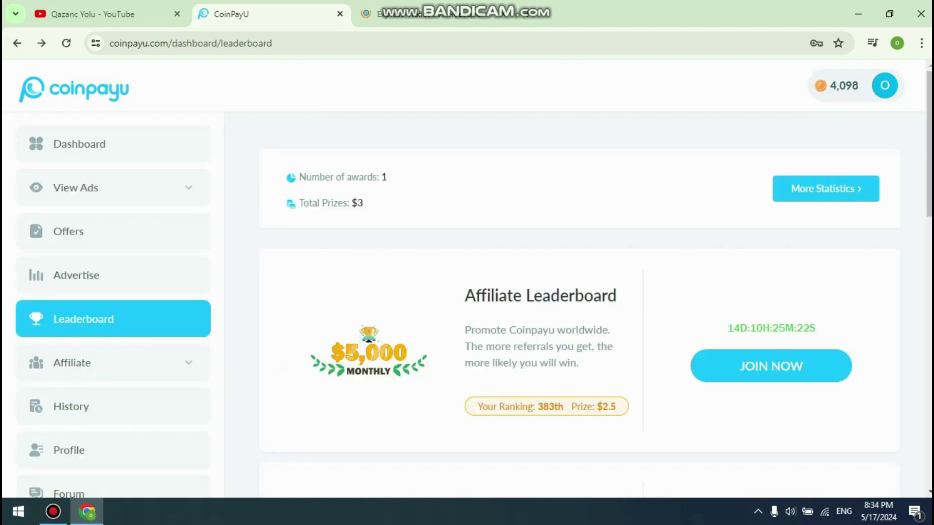
scroll(579, 292, down, 10)
scroll(579, 292, up, 3)
scroll(579, 292, up, 2)
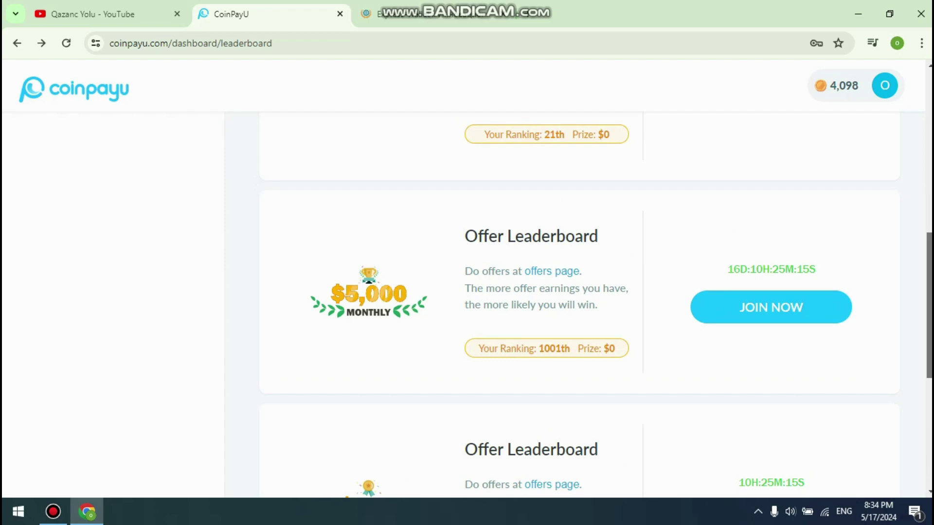
click(771, 307)
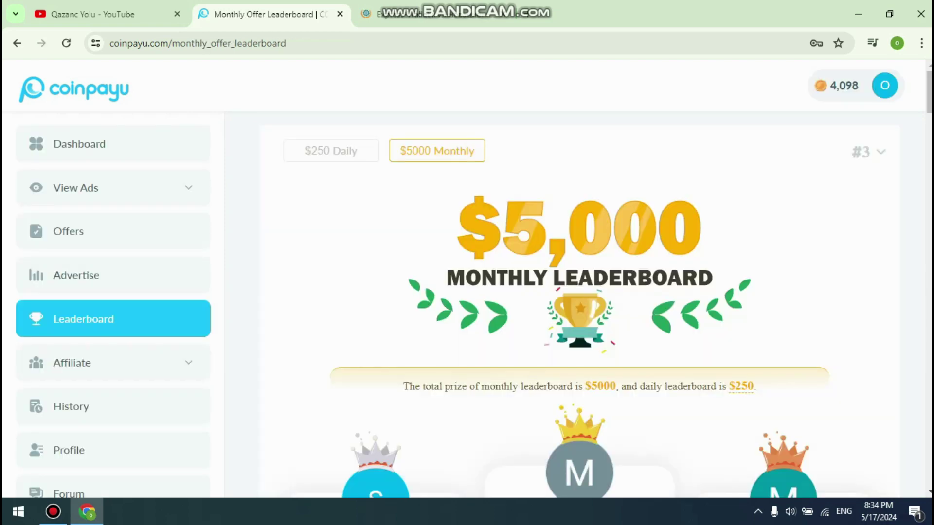
scroll(579, 292, down, 20)
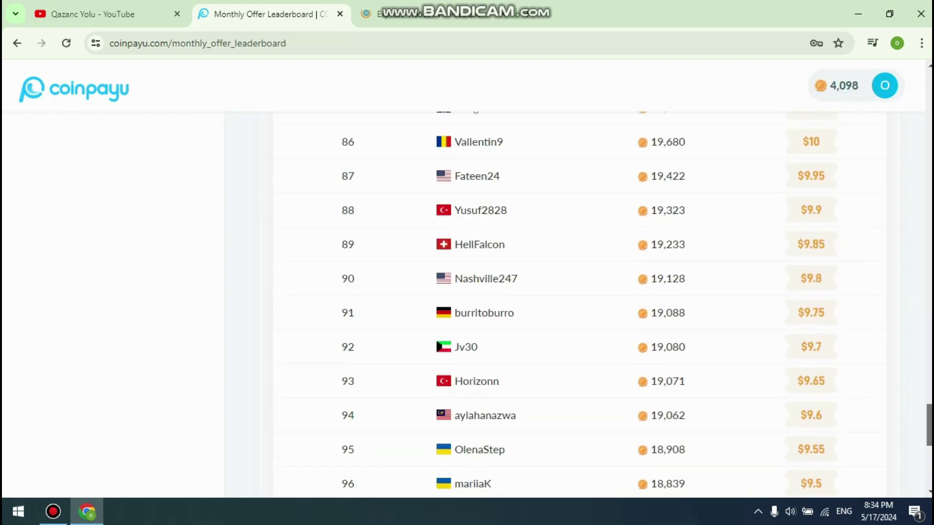
drag(929, 451, 930, 449)
click(544, 410)
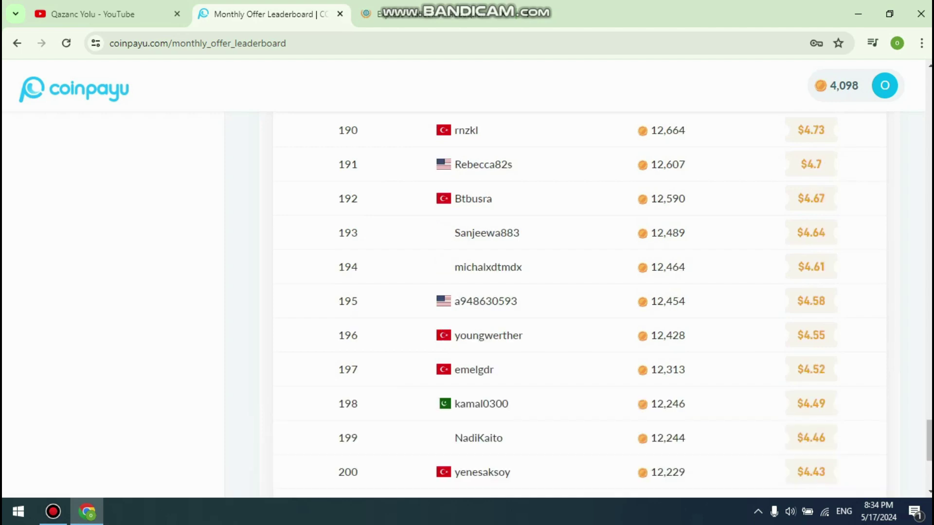
scroll(579, 306, up, 20)
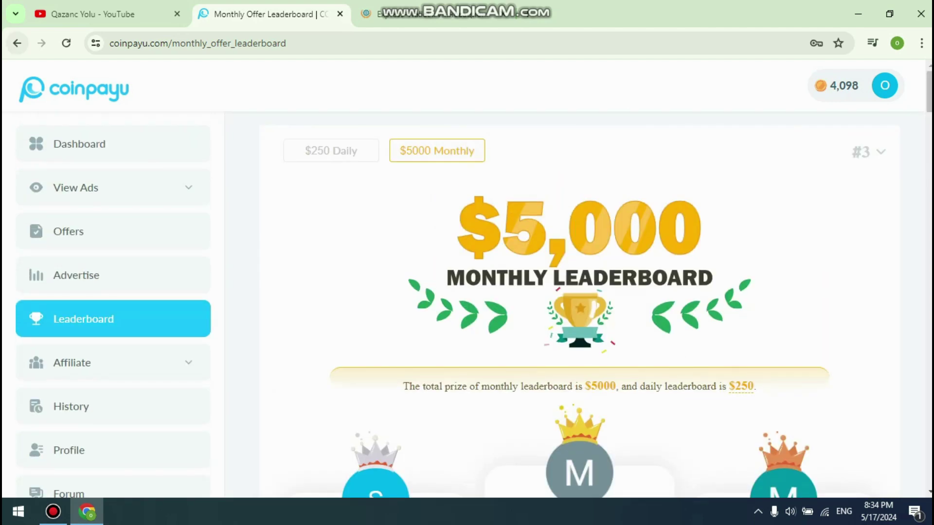
click(17, 43)
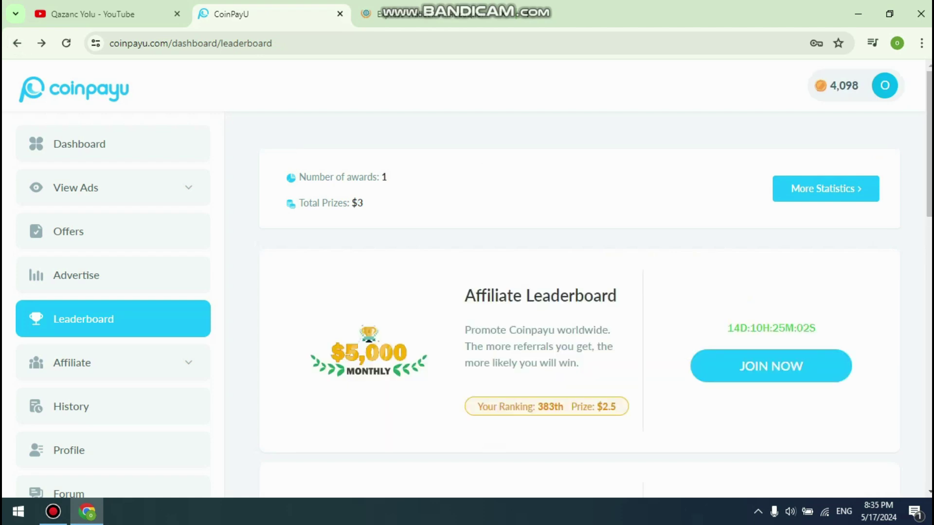
Step: Highlight the account's 383 ranking figure on the leaderboard
scroll(474, 297, down, 8)
scroll(474, 297, up, 8)
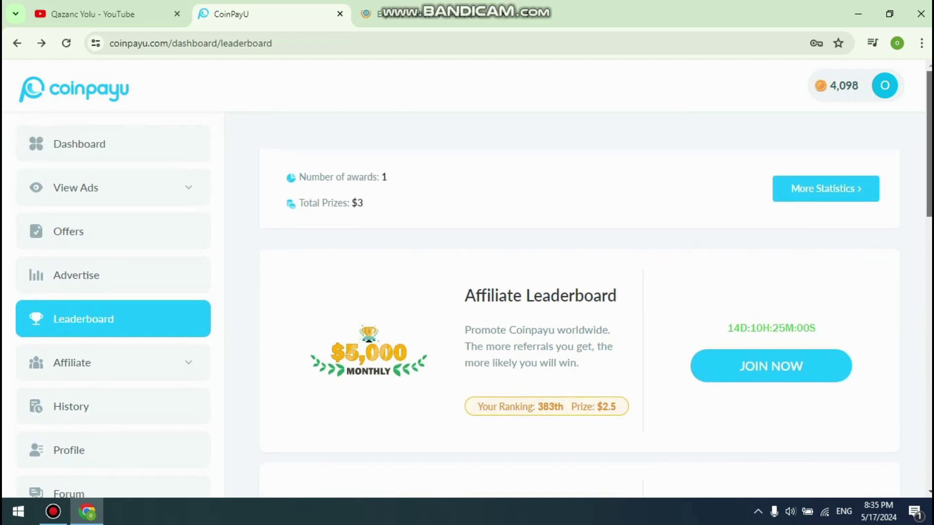
drag(537, 407, 554, 407)
Step: Go through the Affiliate section to the Promo Materials page with the personal referral link
click(546, 407)
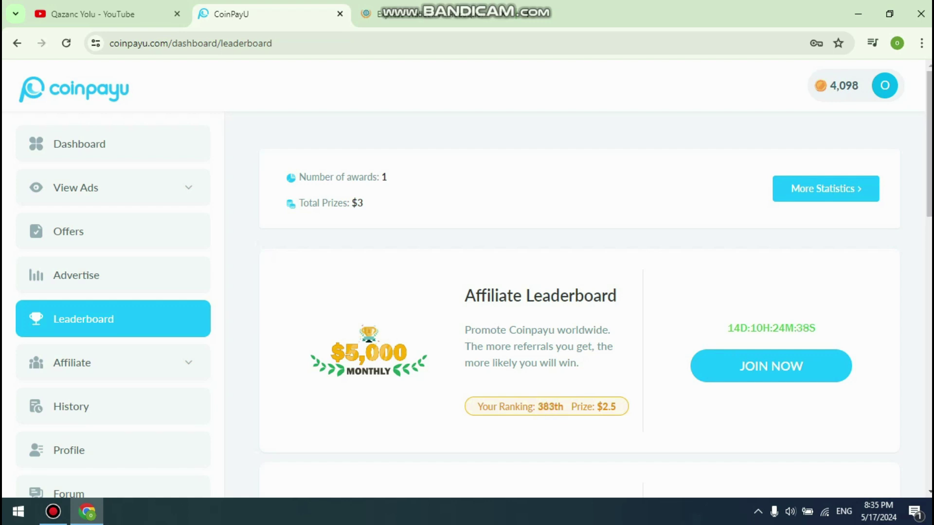
click(112, 363)
click(93, 439)
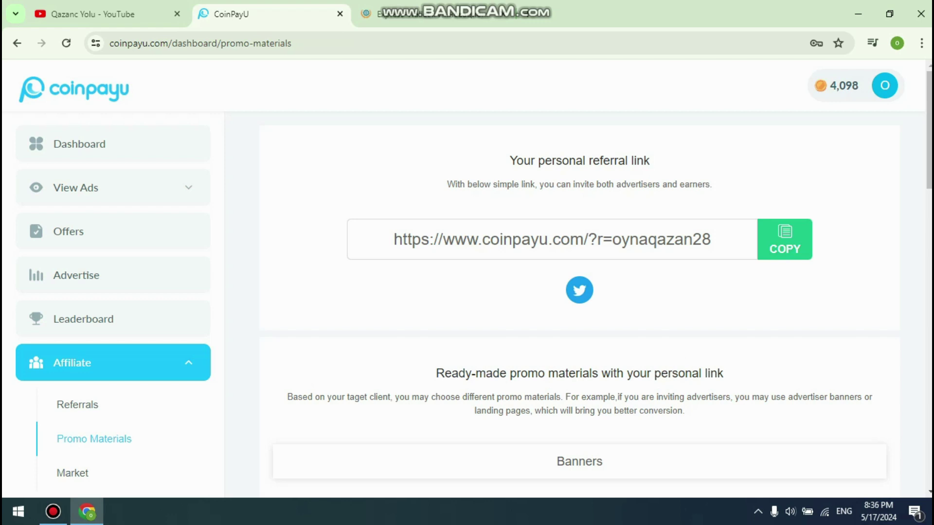
Step: Open the History page showing the single 2024-02-13 registration entry
scroll(579, 301, down, 4)
scroll(579, 302, up, 2)
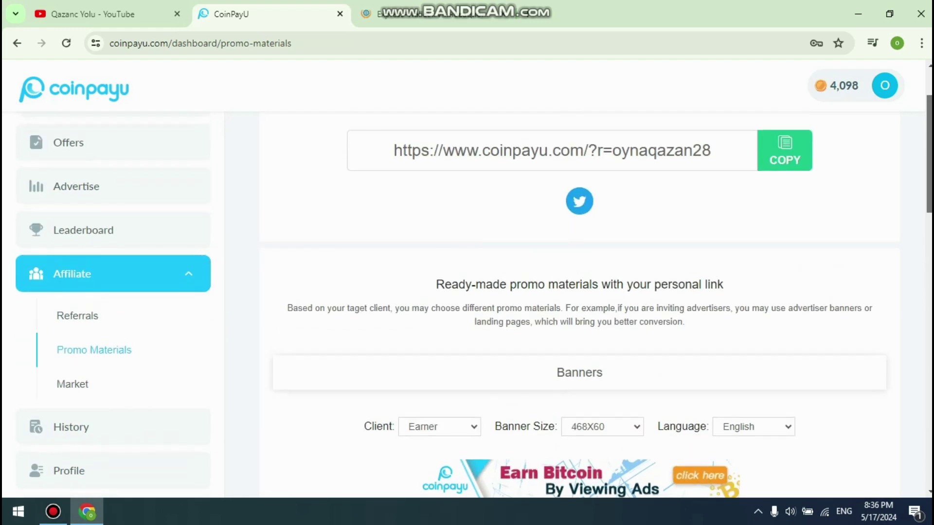
scroll(579, 301, down, 1)
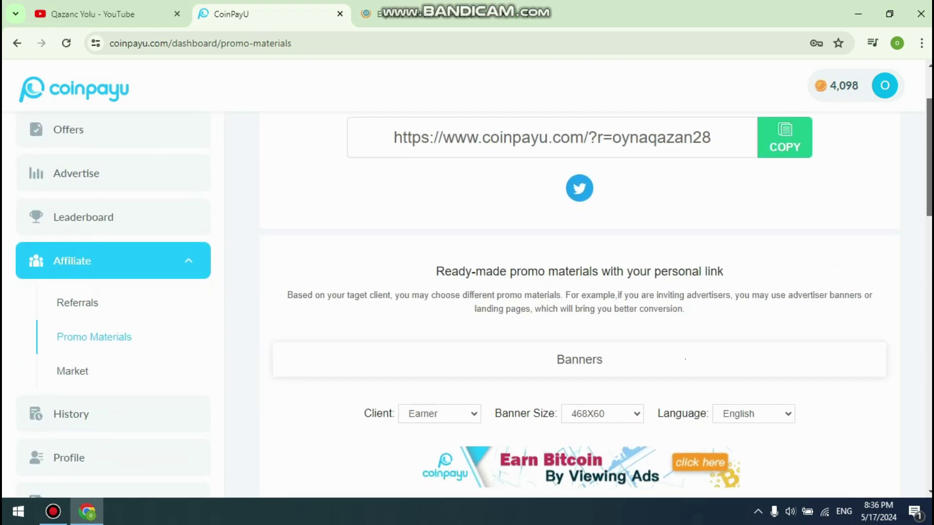
click(72, 414)
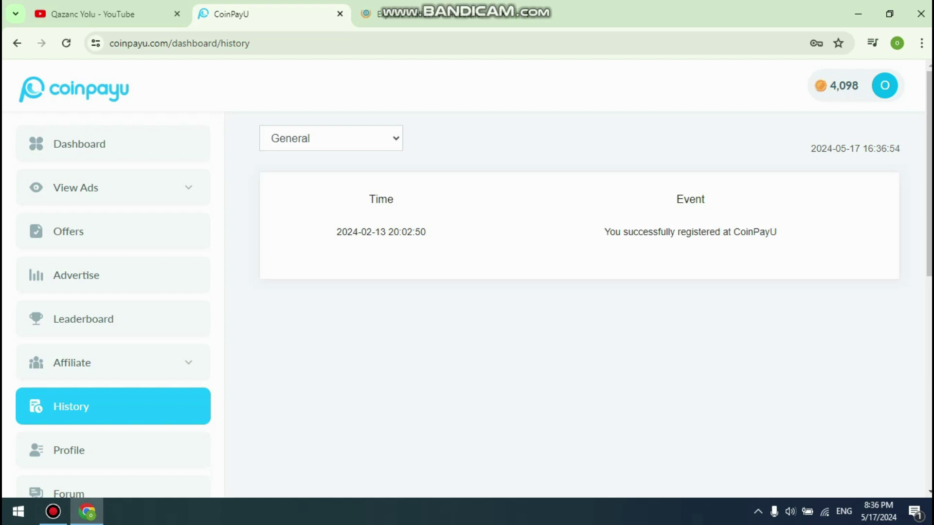
scroll(467, 291, down, 2)
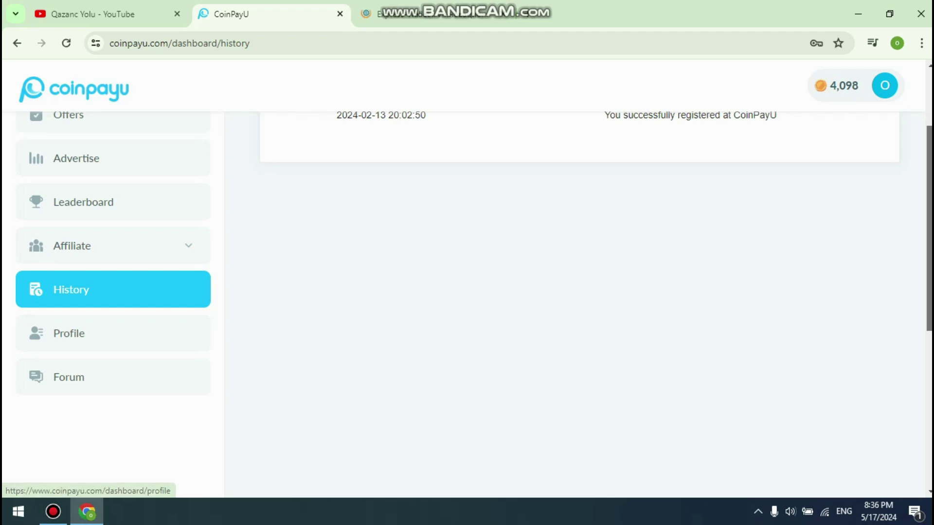
scroll(112, 450, up, 2)
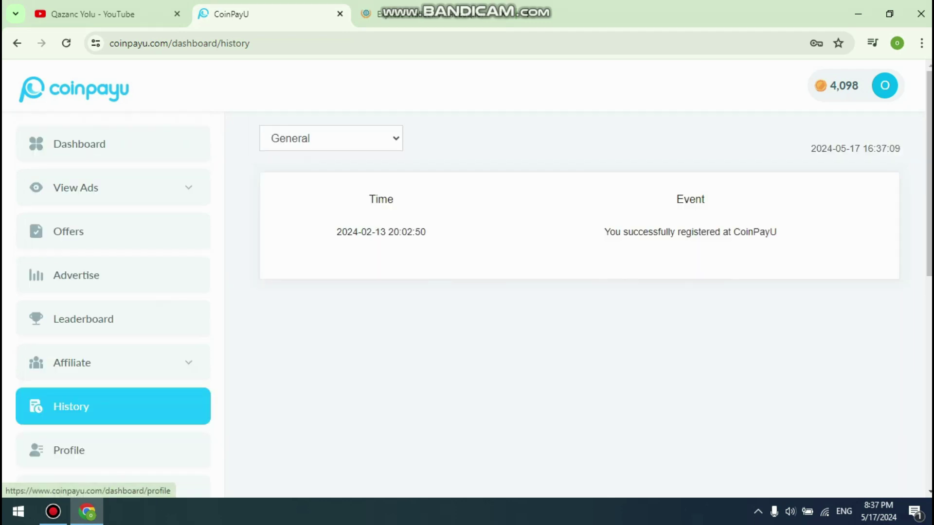
click(112, 449)
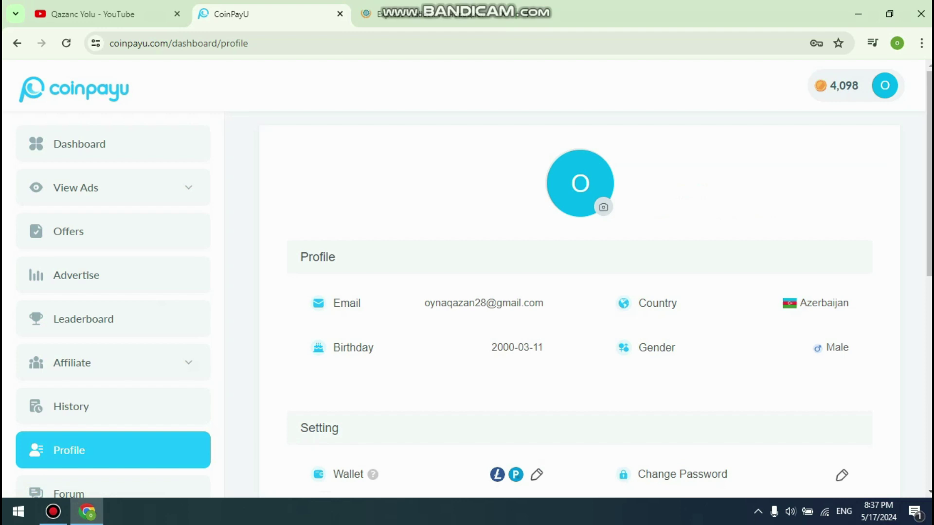
scroll(467, 292, down, 2)
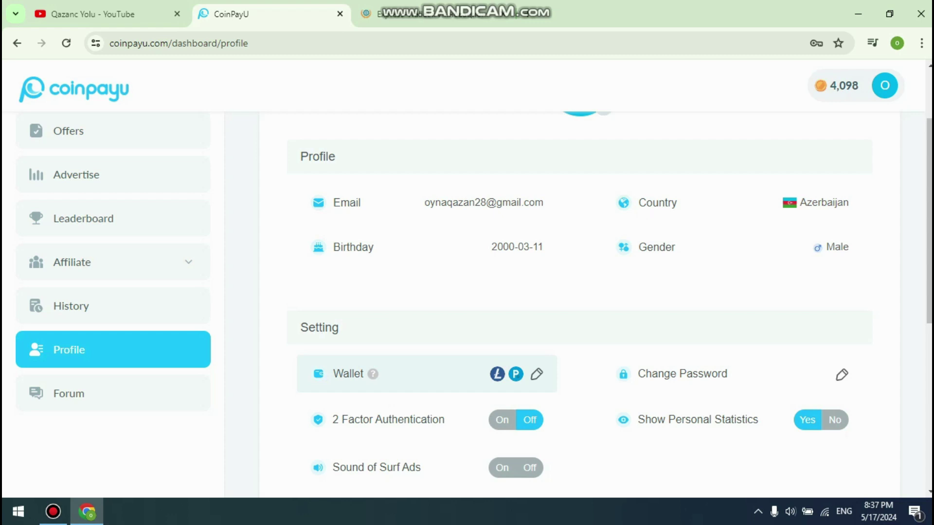
click(536, 374)
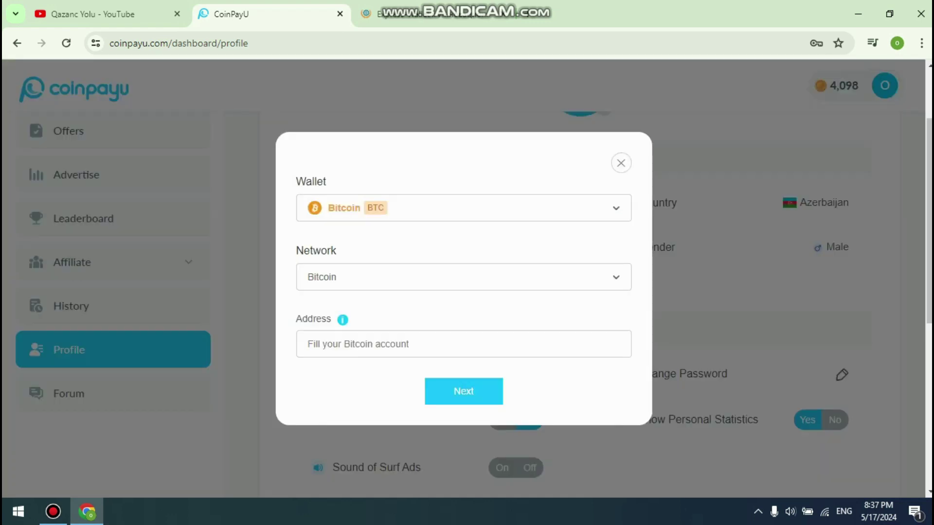
click(464, 208)
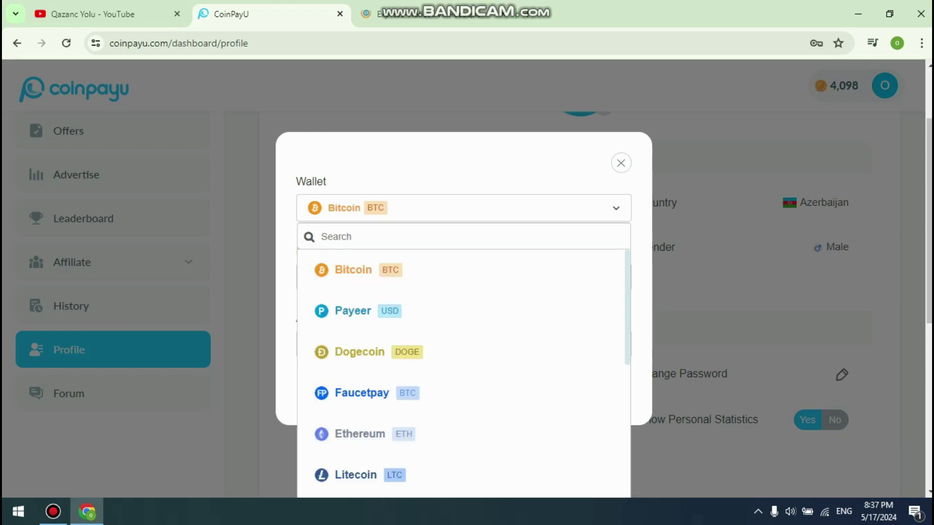
scroll(461, 377, down, 5)
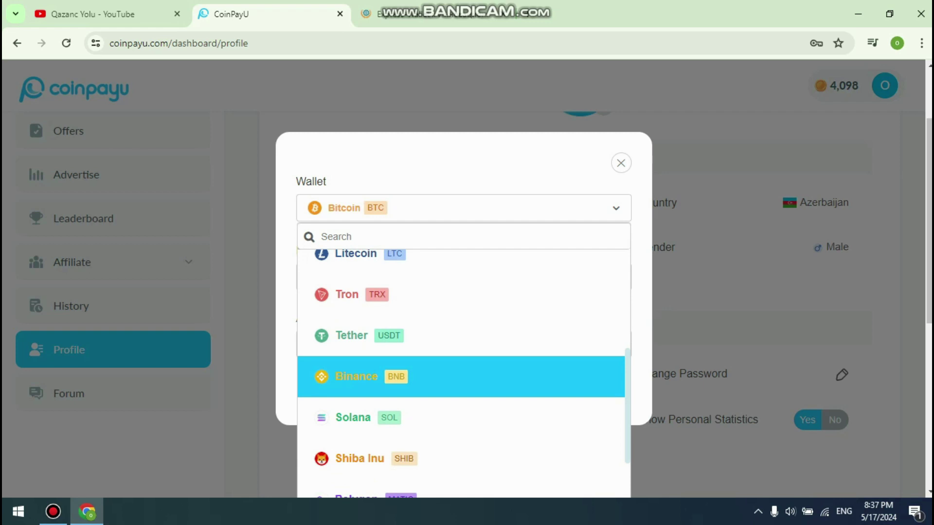
scroll(461, 409, up, 5)
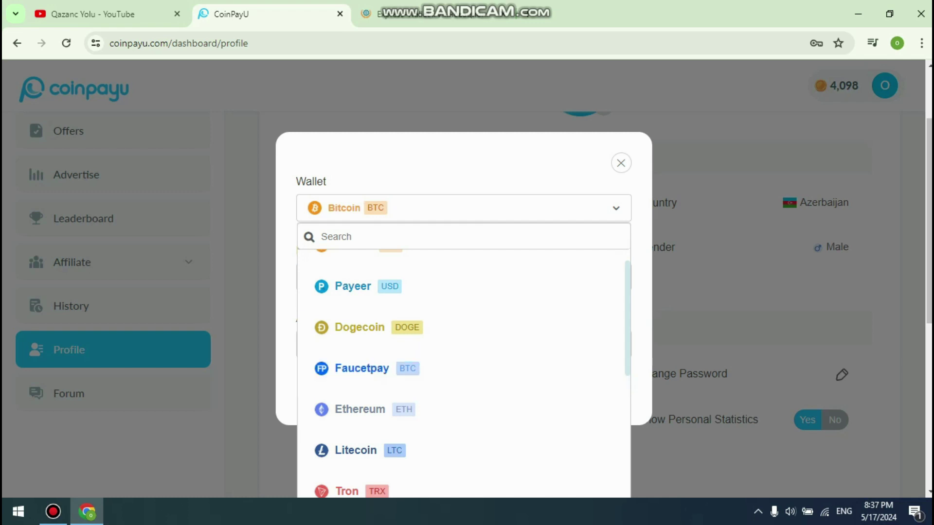
click(621, 163)
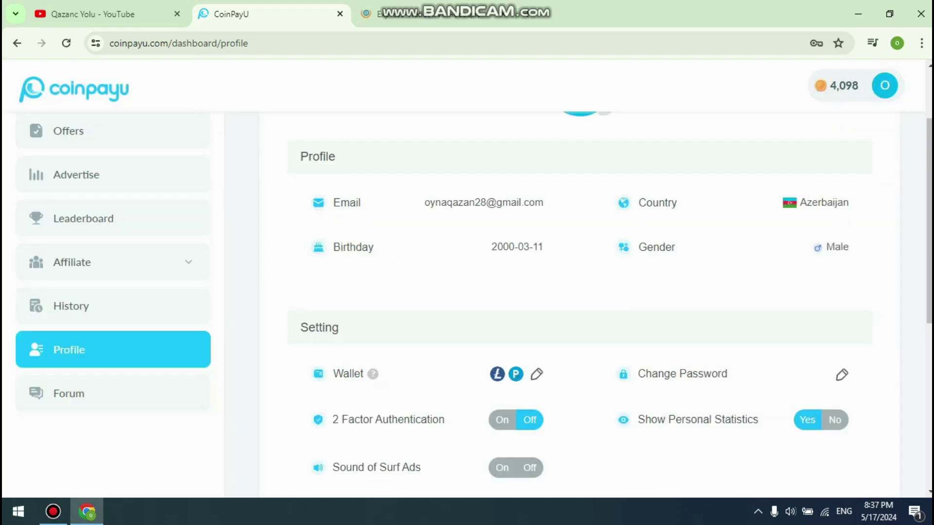
scroll(473, 300, up, 2)
Step: From the dashboard, start a crypto withdrawal with Litecoin as the withdraw method
click(79, 144)
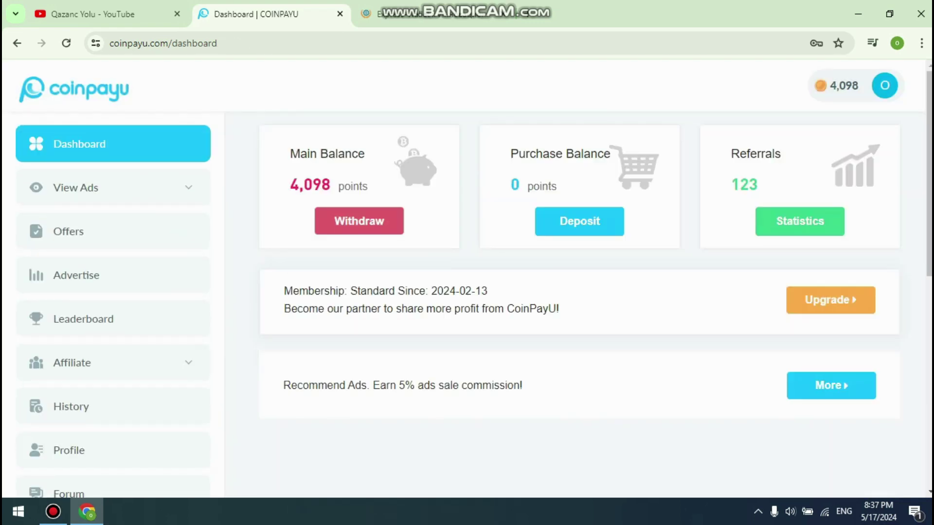
click(359, 221)
click(438, 261)
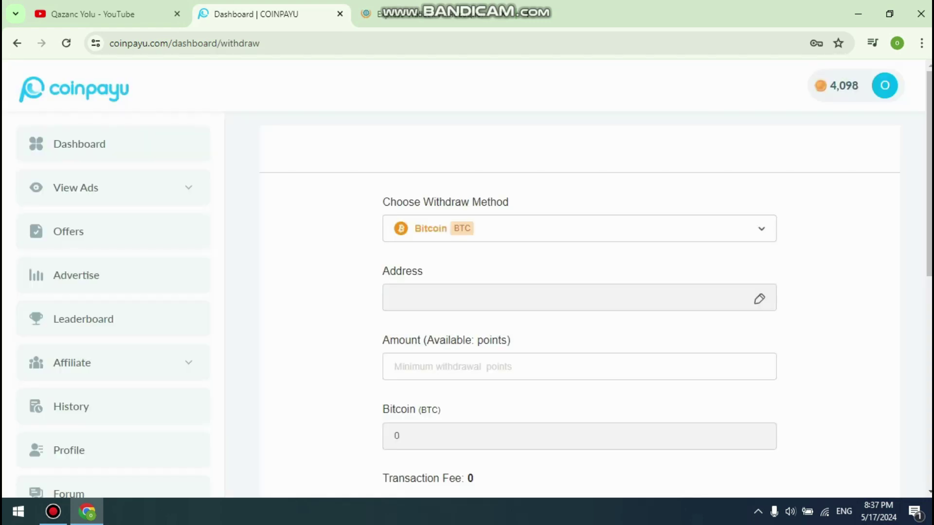
click(580, 229)
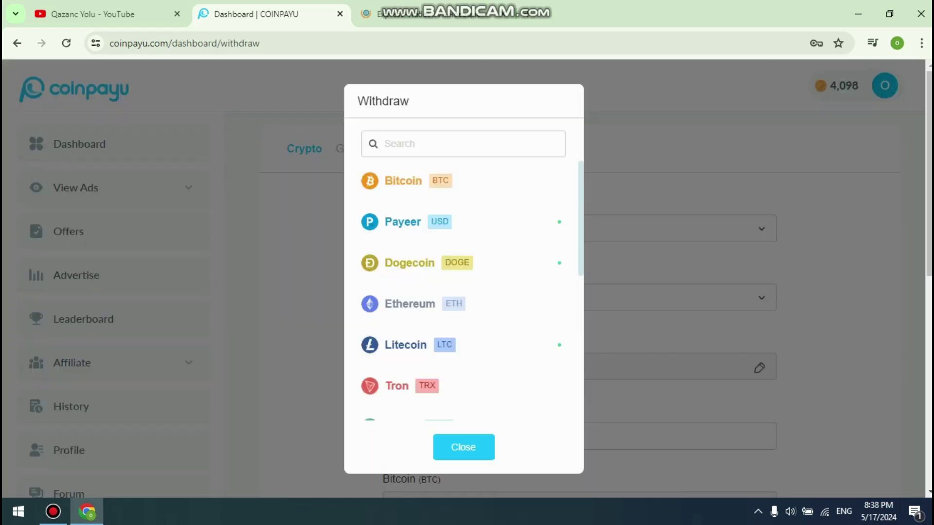
click(406, 345)
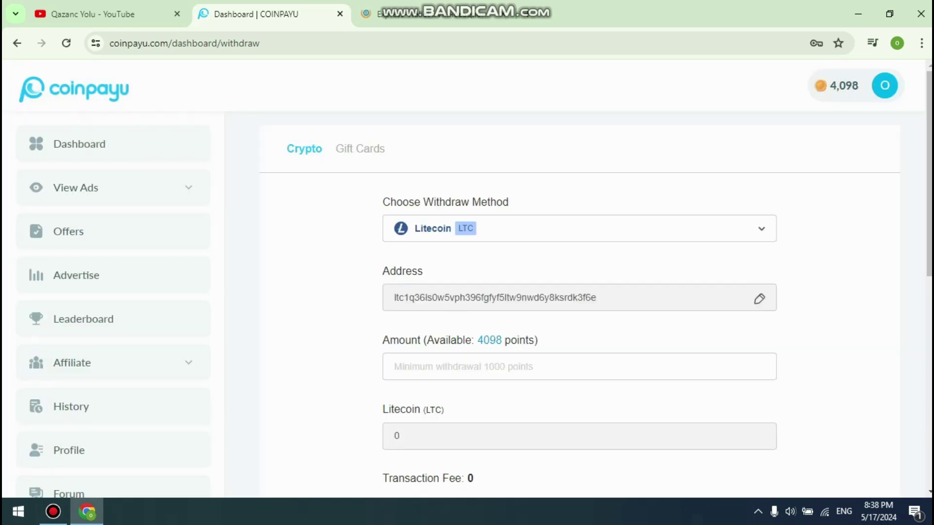
Step: Enter 4098 points as the amount and select the resulting 0.04876 LTC payout
scroll(480, 290, down, 1)
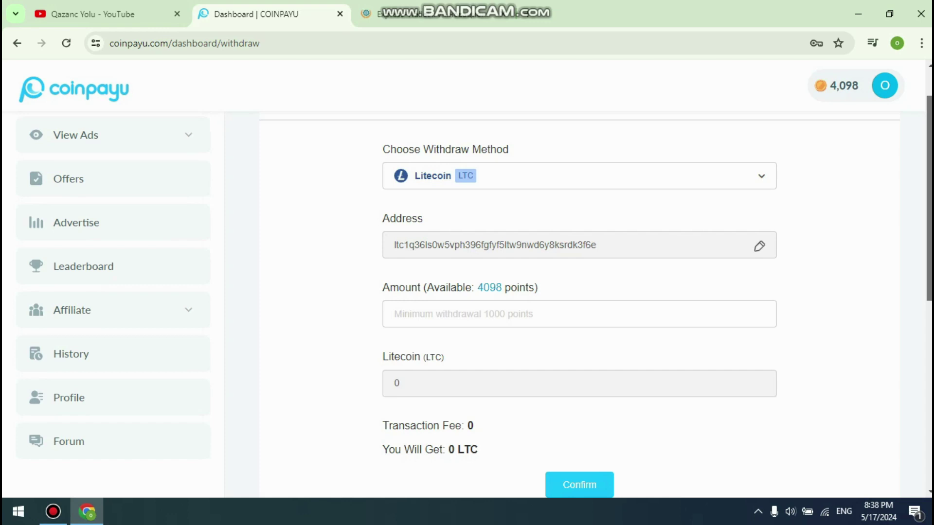
click(395, 315)
text(40)
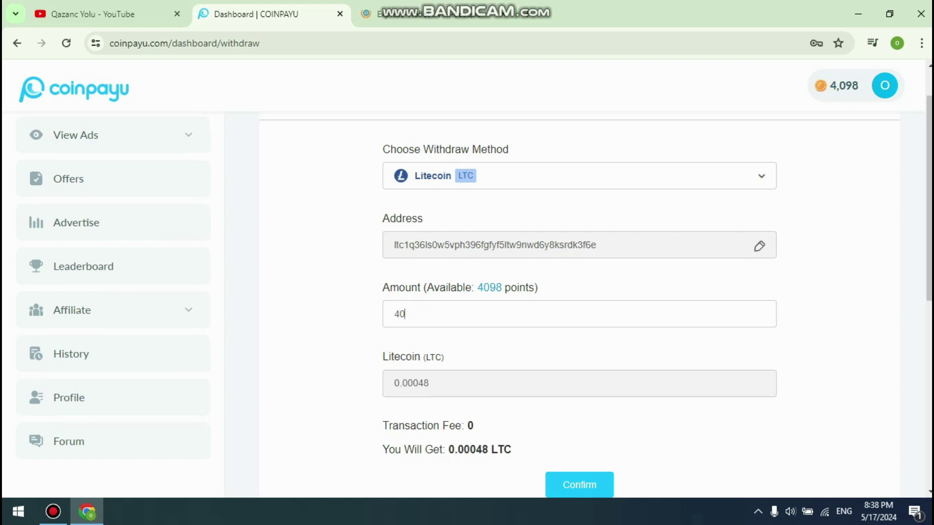
text(98)
scroll(579, 292, down, 2)
drag(448, 367, 488, 367)
key(ctrl+c)
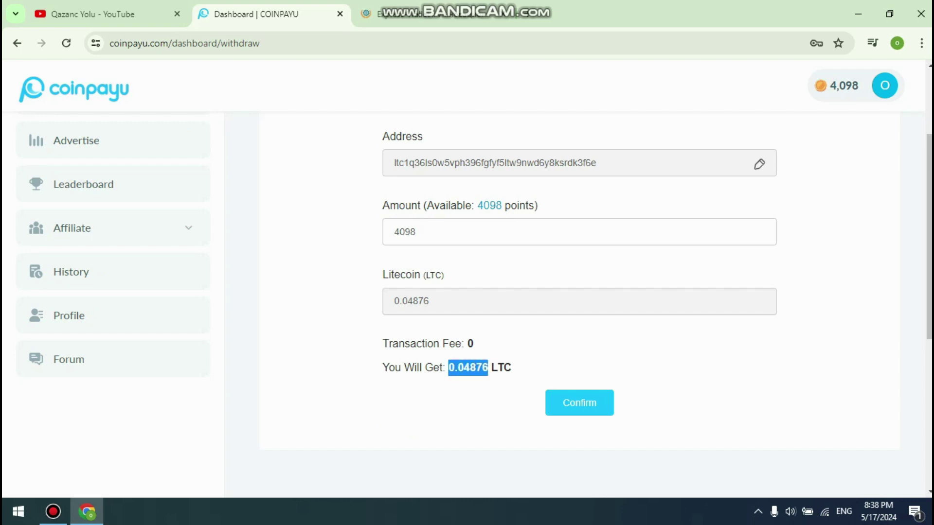
Step: Search 'ltc to azn' in a new tab and paste 0.04876 into the LTC converter field
key(ctrl+t)
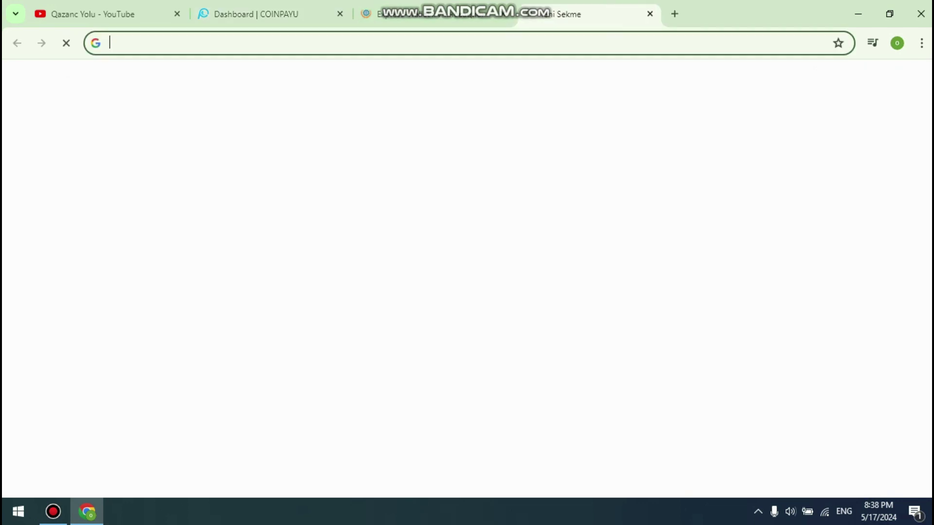
text(ltc to)
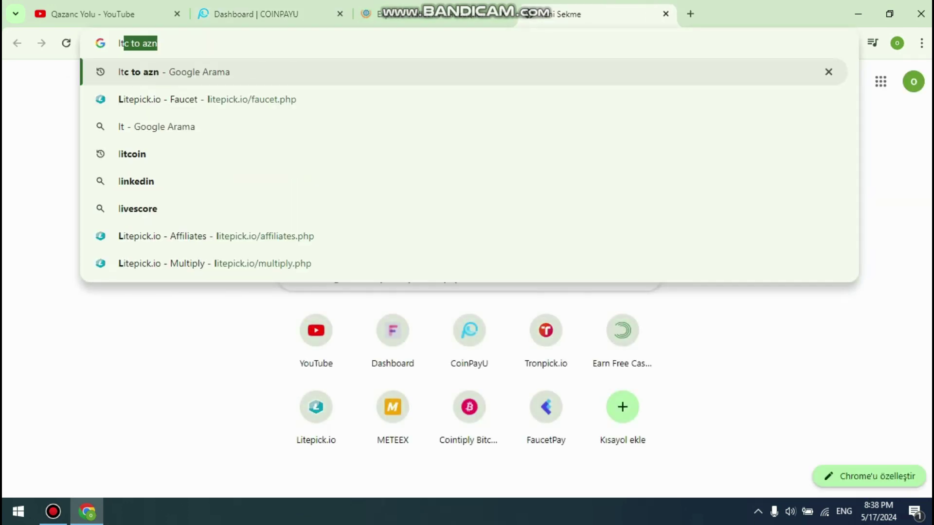
text( azn)
key(Return)
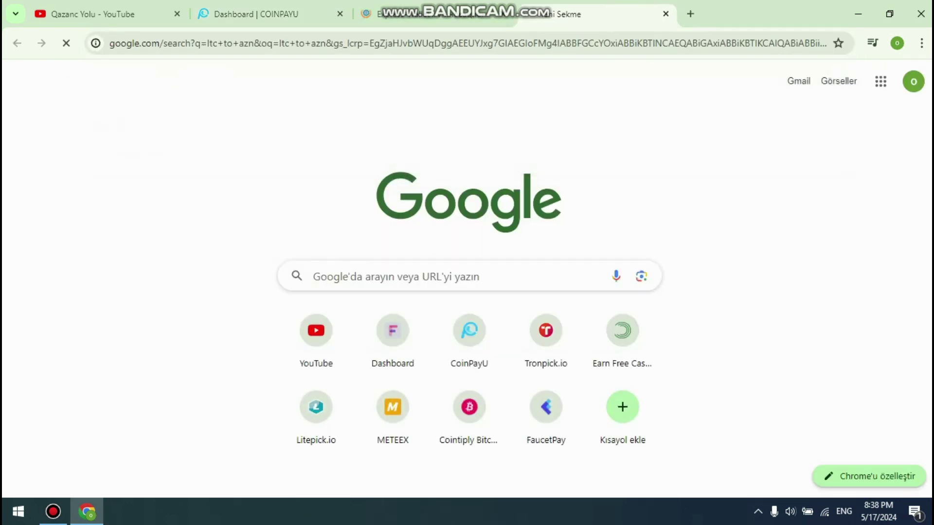
scroll(404, 291, down, 2)
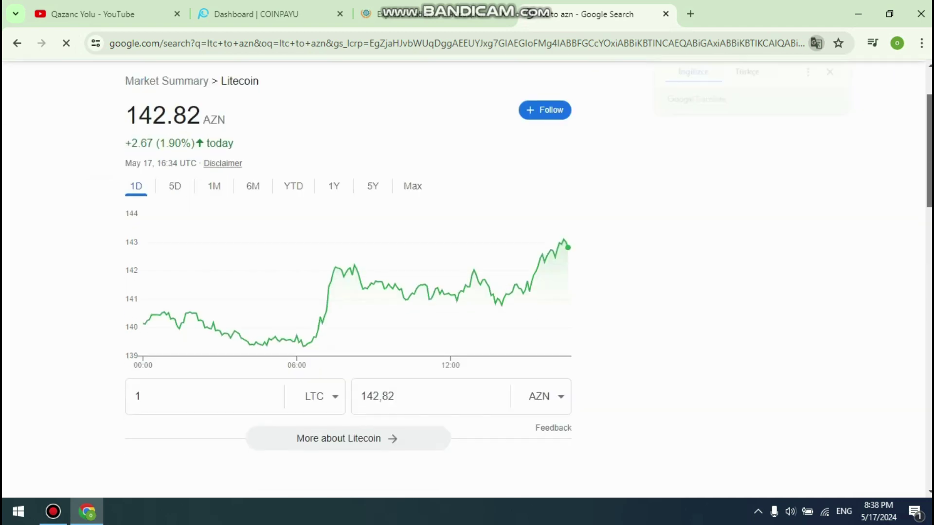
click(142, 375)
key(BackSpace)
key(ctrl+v)
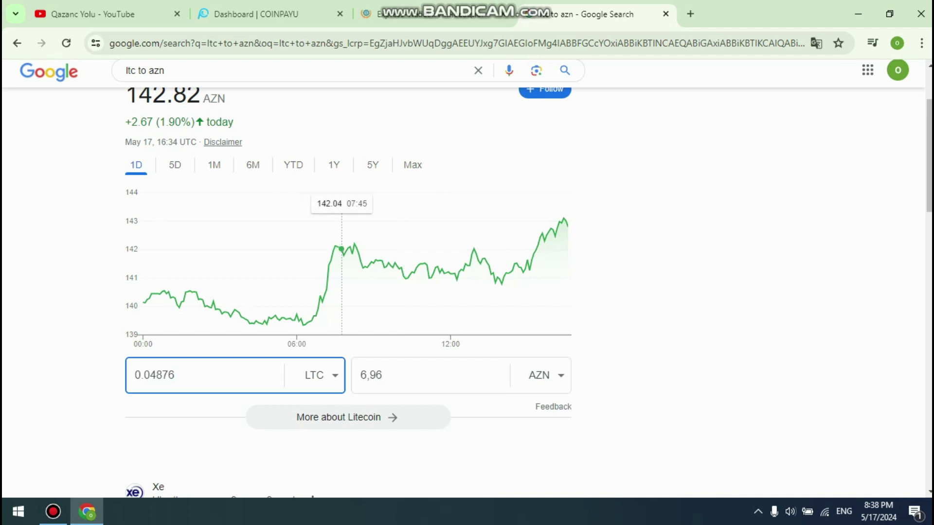
Step: Back on the CoinPayU withdraw page, change the withdraw method to Payeer
click(275, 14)
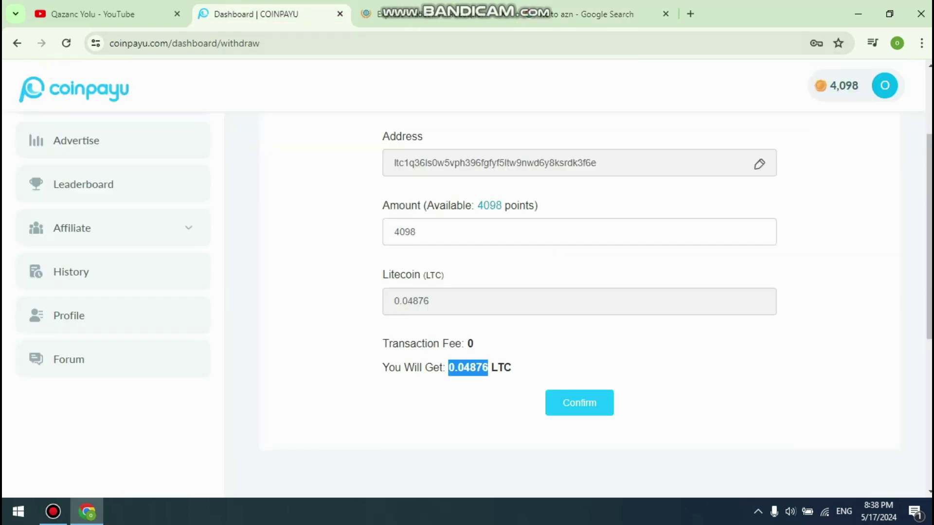
scroll(579, 292, up, 3)
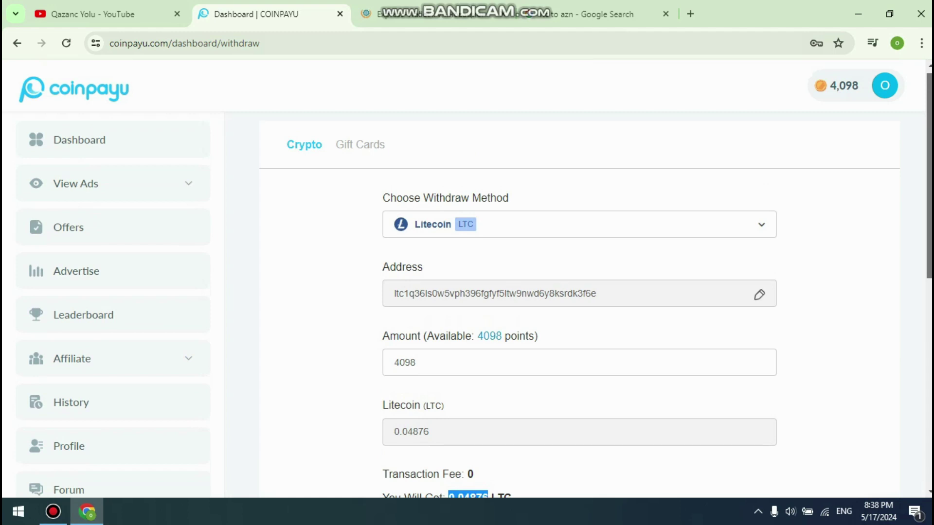
click(437, 224)
click(438, 220)
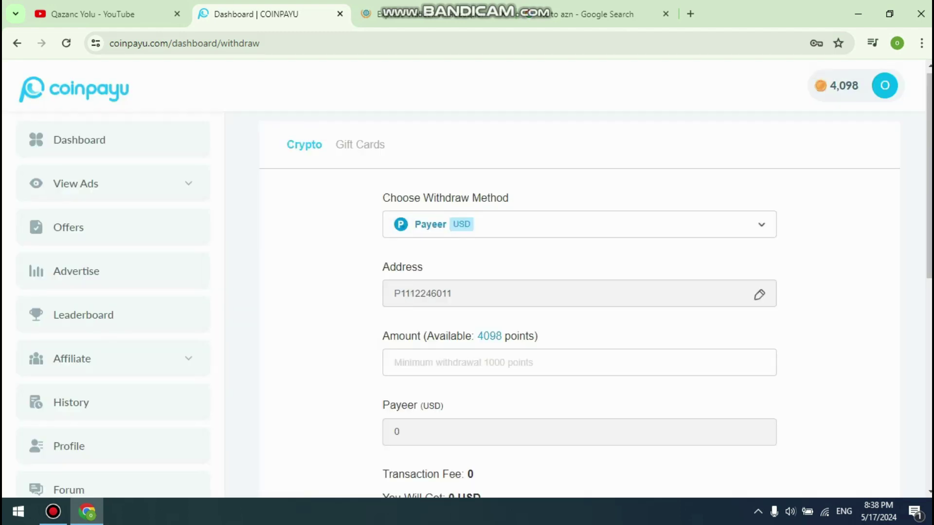
Step: Enter 4098 points as the Payeer amount and check the 4.1 USD payout
scroll(579, 292, down, 1)
click(462, 281)
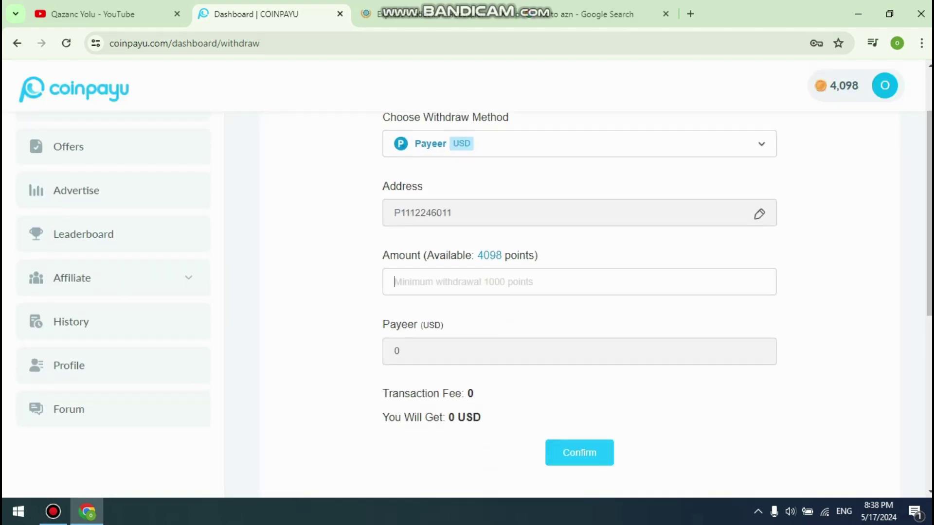
text(4098)
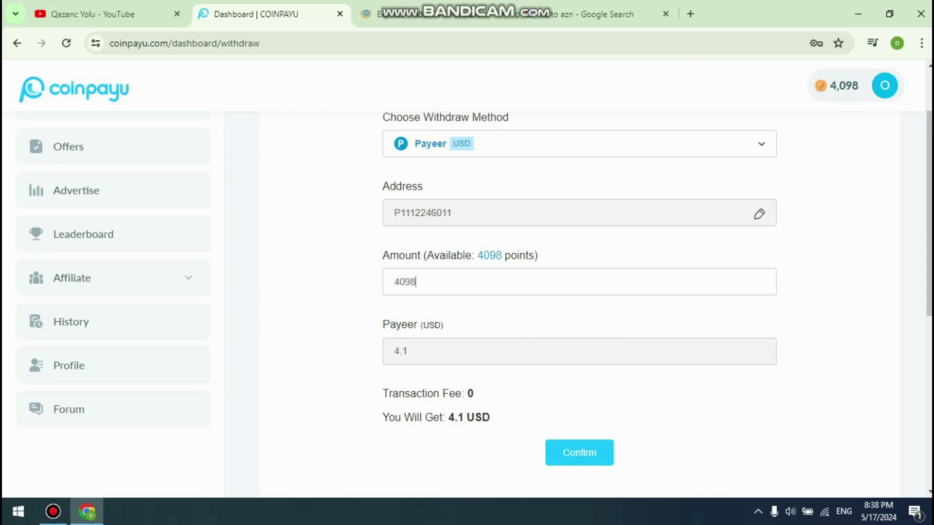
drag(447, 418, 467, 417)
click(466, 418)
scroll(480, 278, down, 1)
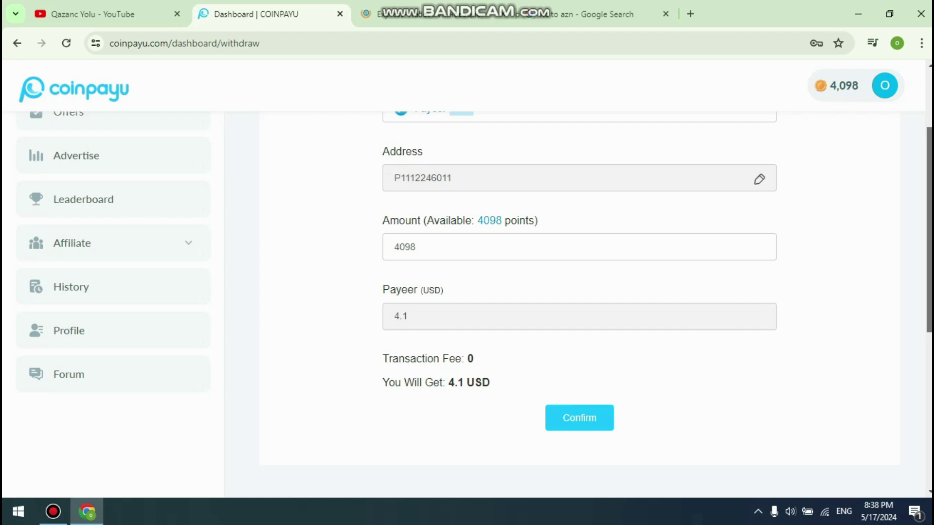
scroll(480, 291, up, 3)
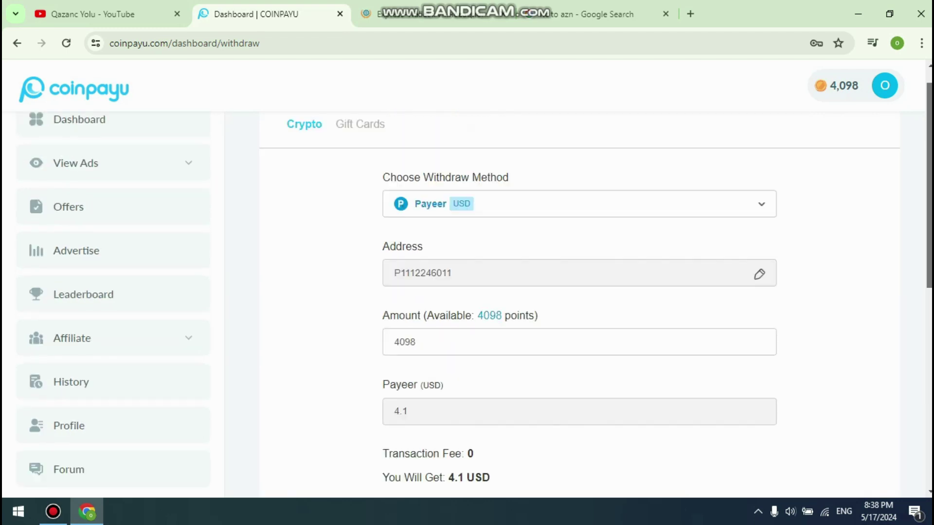